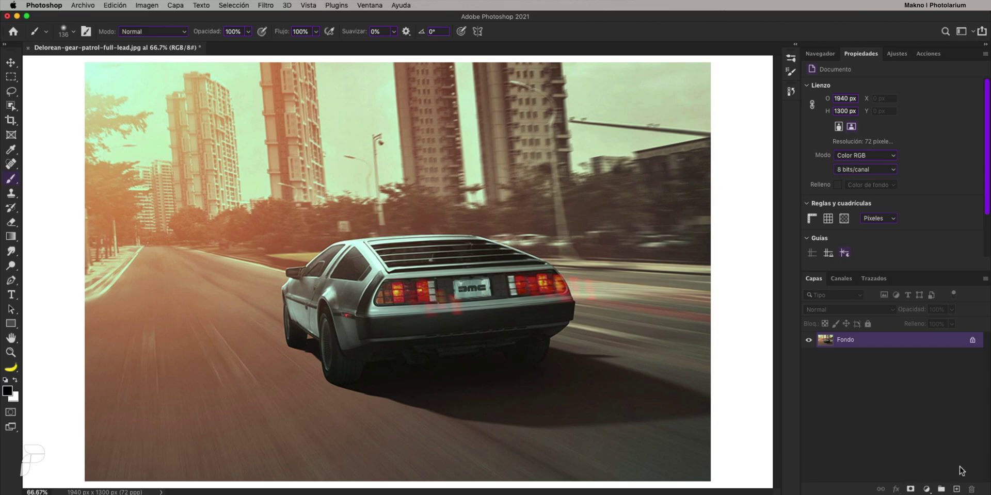
Step: Create a new layer named Fuego 1 and duplicate it as Fuego 2
left_click(957, 488)
double_click(852, 340)
type("Fuego 1")
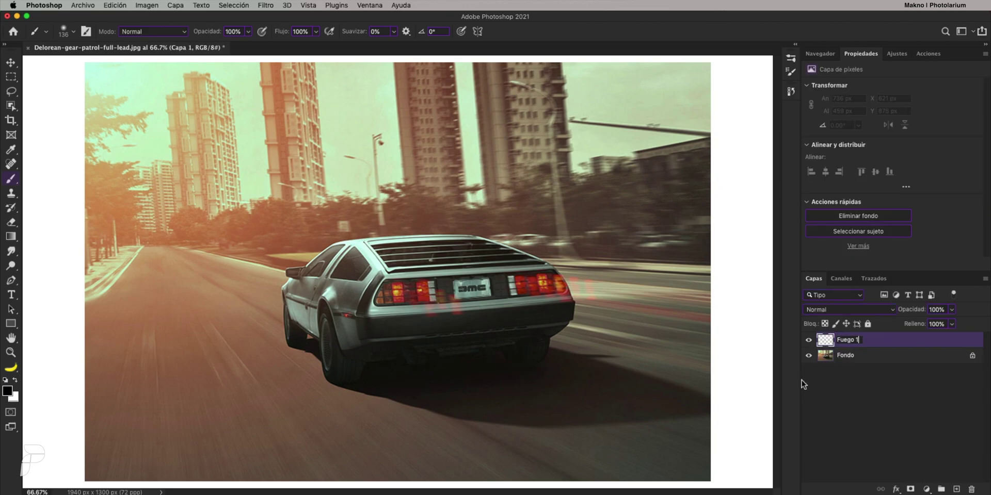
key("Return")
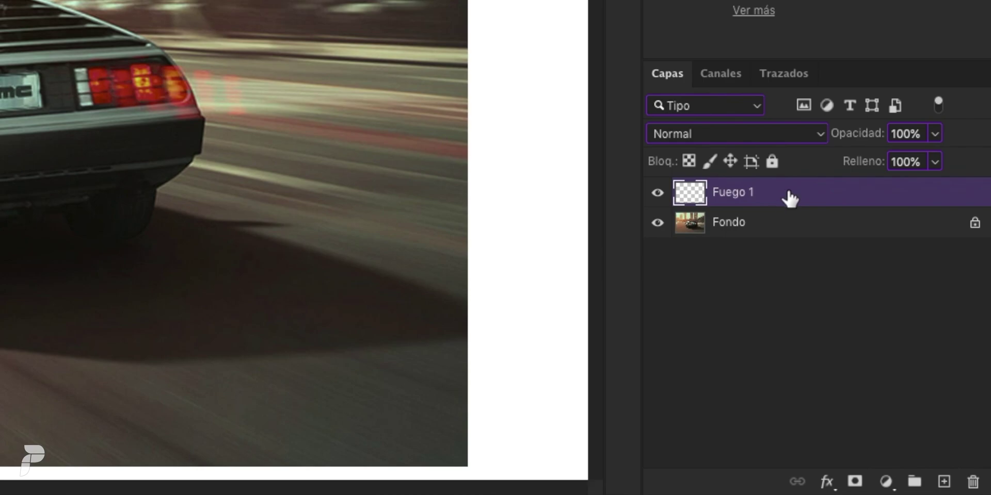
key("ctrl+j")
double_click(855, 339)
left_click_drag(856, 340, 883, 351)
type("2")
key("Return")
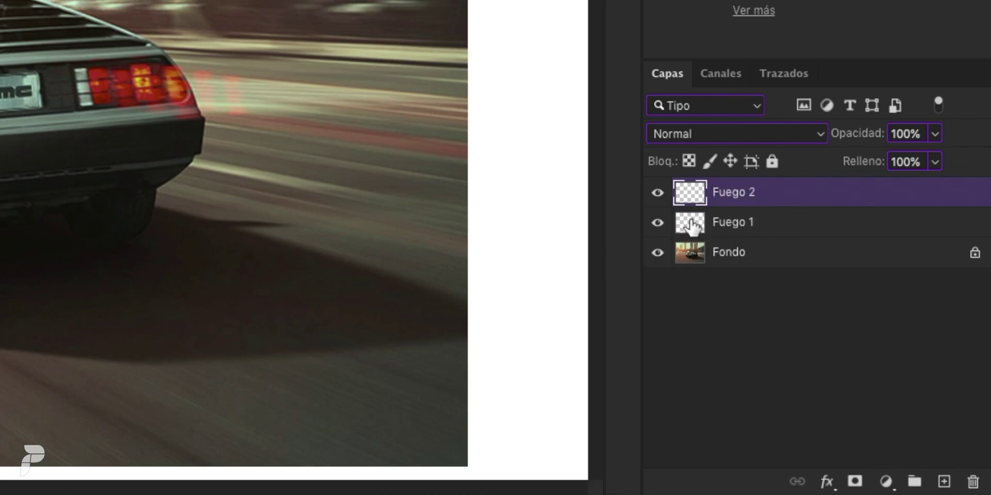
Step: On Fuego 1, draw a straight Pen path from under the car toward the bottom-right
left_click(692, 223)
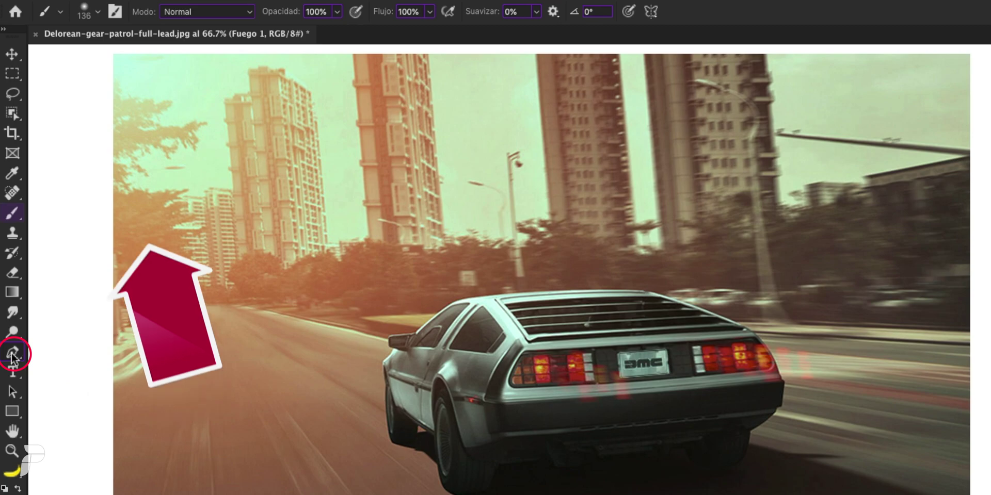
left_click(11, 281)
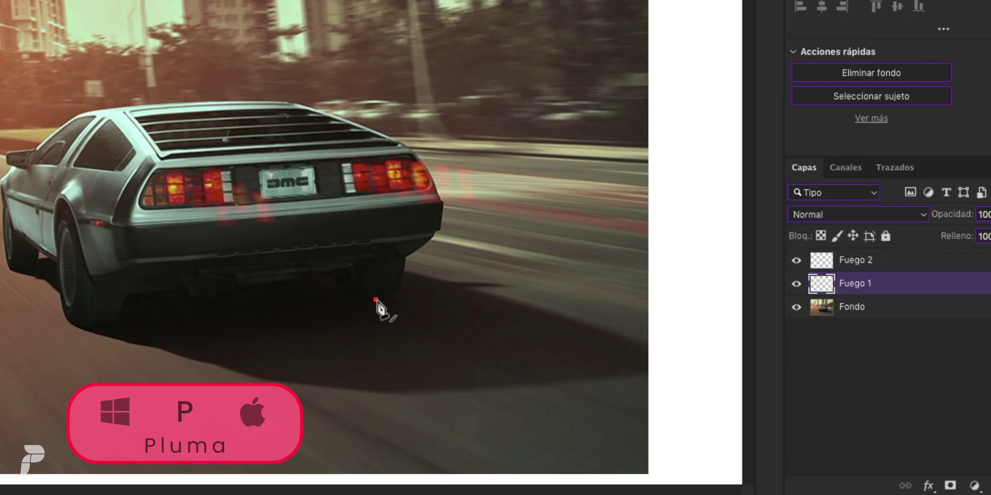
left_click(615, 429)
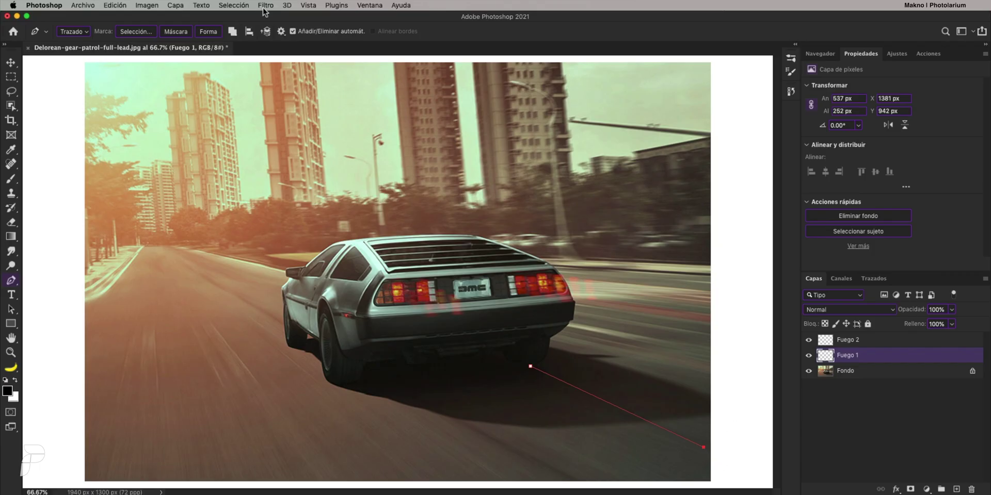
Step: Open the Llama filter and compare flame types, choosing several flames in one direction
left_click(264, 5)
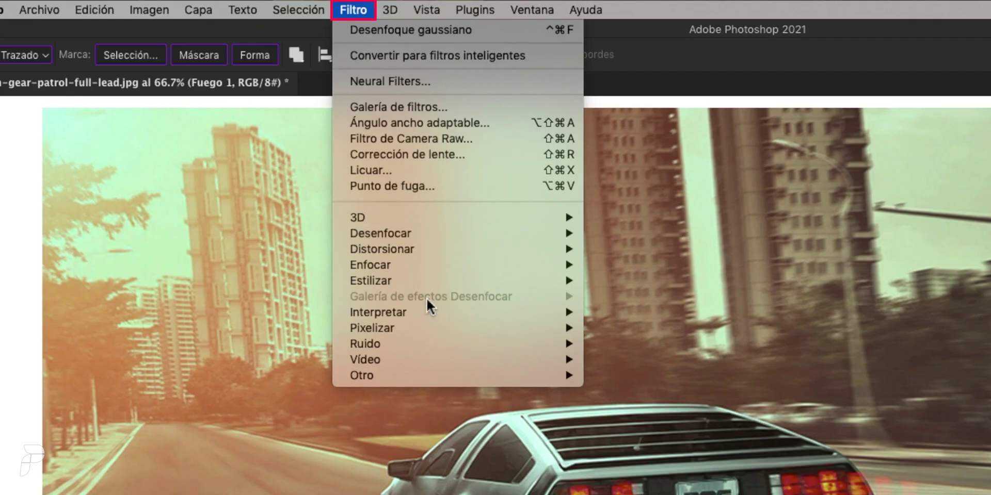
left_click(627, 313)
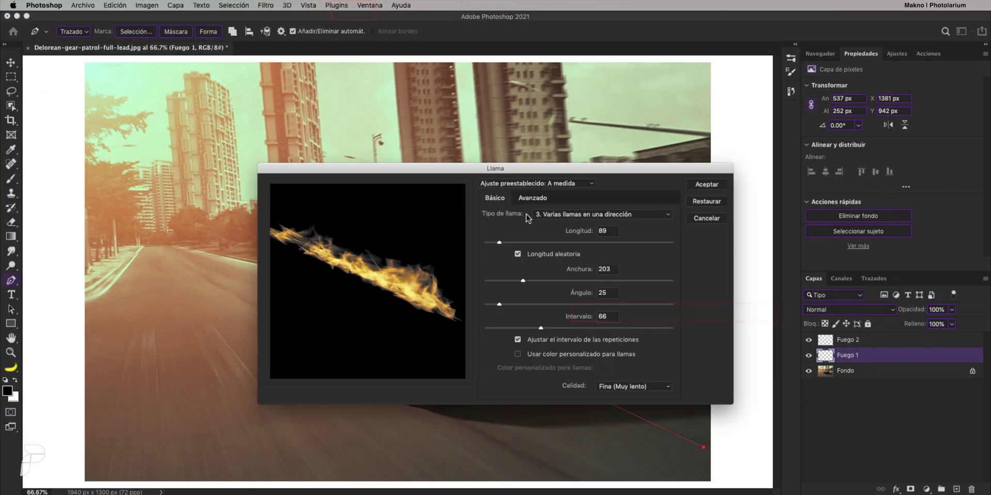
left_click_drag(532, 172, 574, 56)
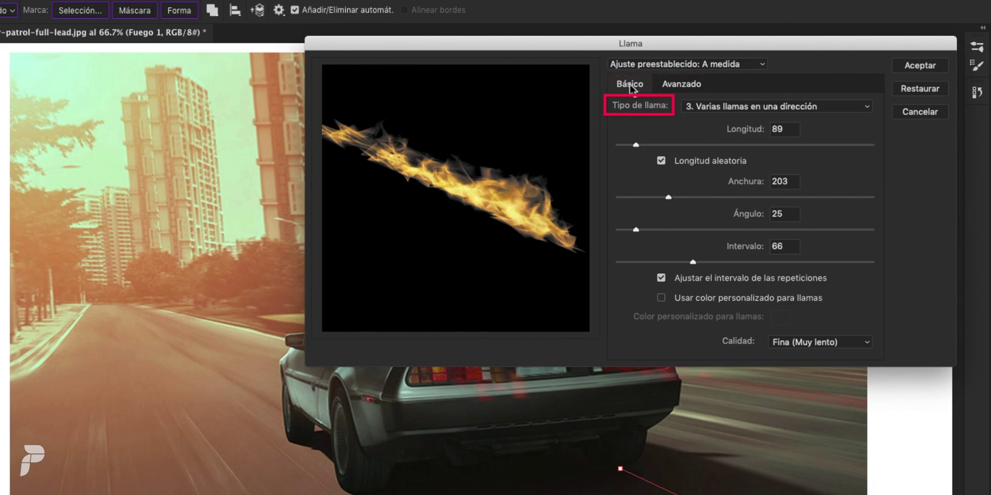
left_click(727, 103)
left_click(720, 120)
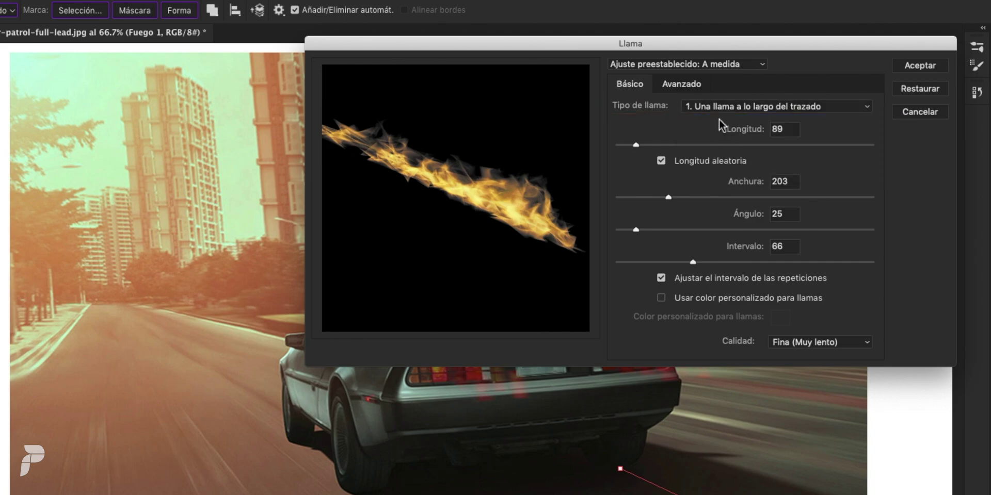
left_click(717, 107)
left_click(714, 129)
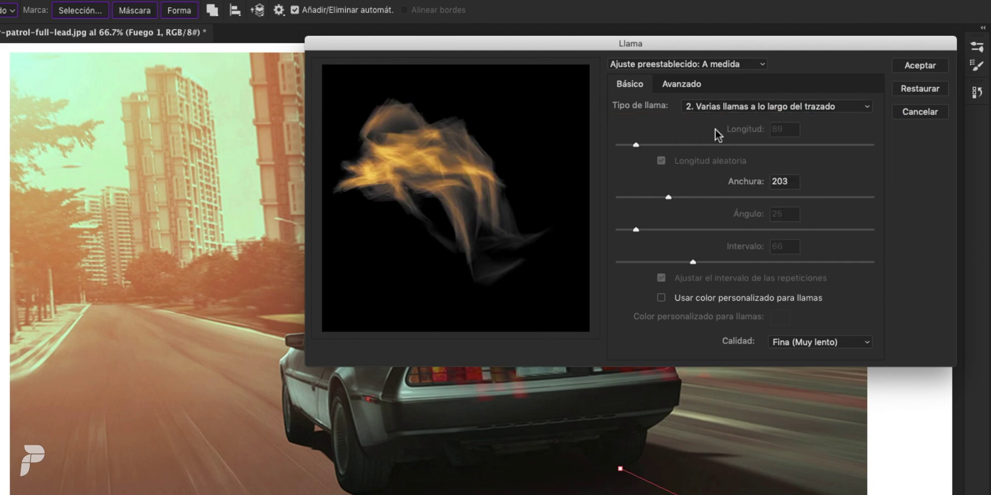
left_click(716, 108)
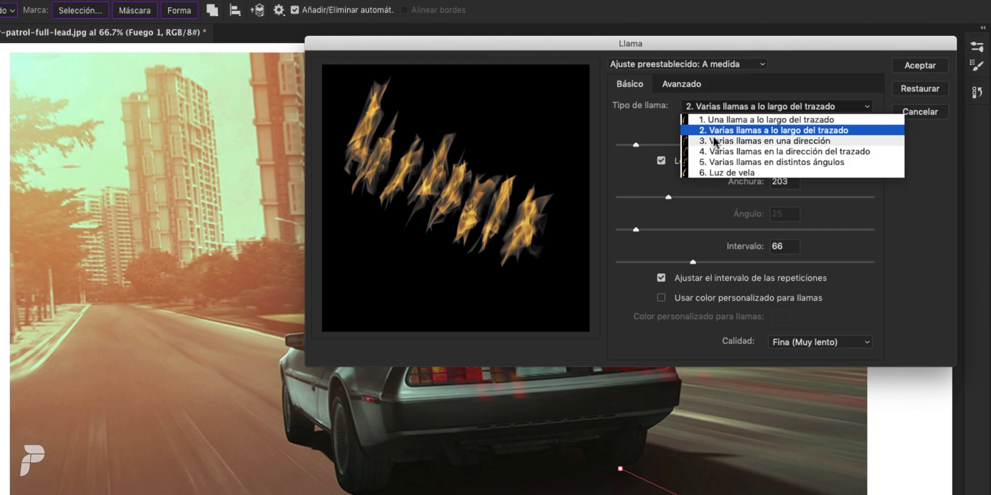
left_click(713, 137)
left_click(716, 108)
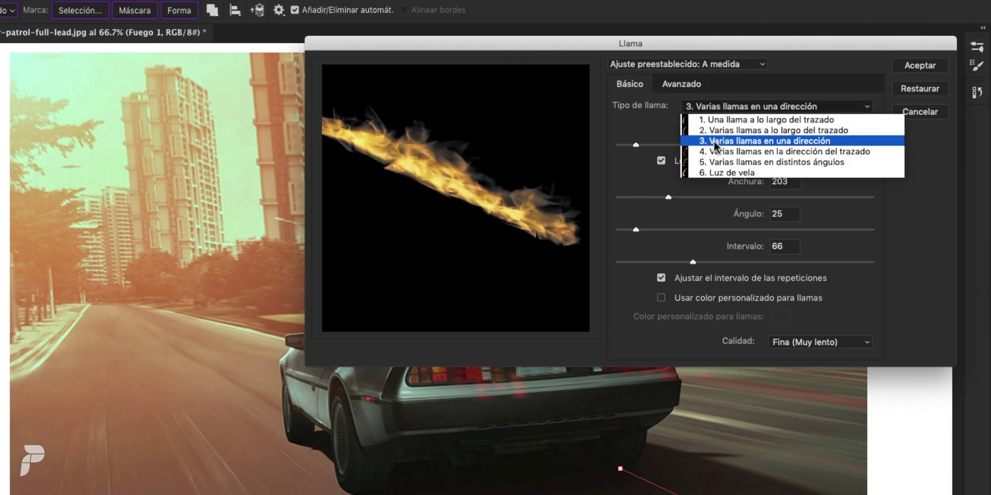
left_click(714, 152)
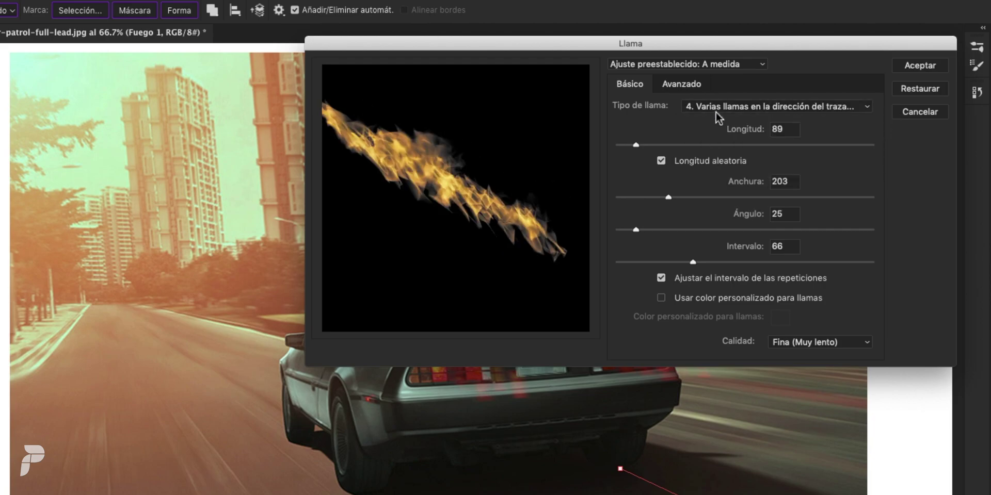
left_click(717, 108)
left_click(717, 141)
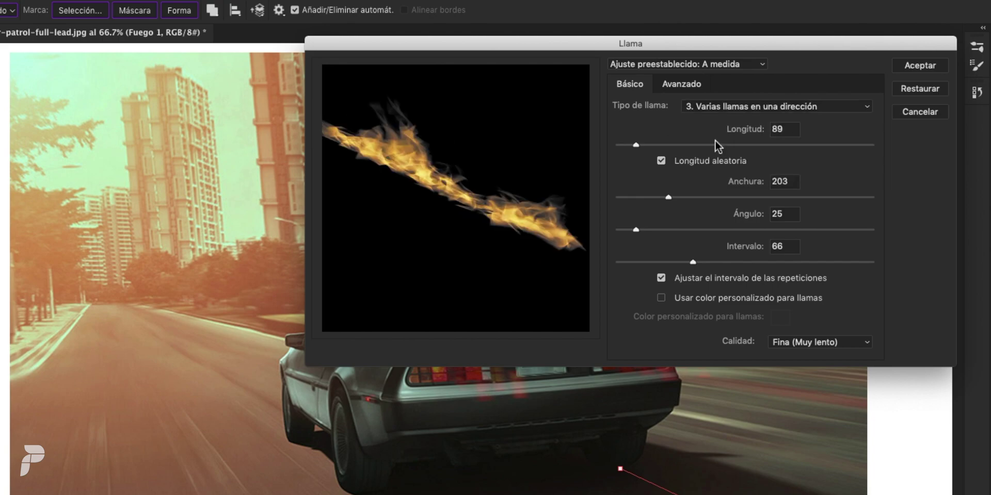
Step: Set flame length 128, finest quality, turbulence 37 and tip 30
left_click_drag(641, 147, 646, 145)
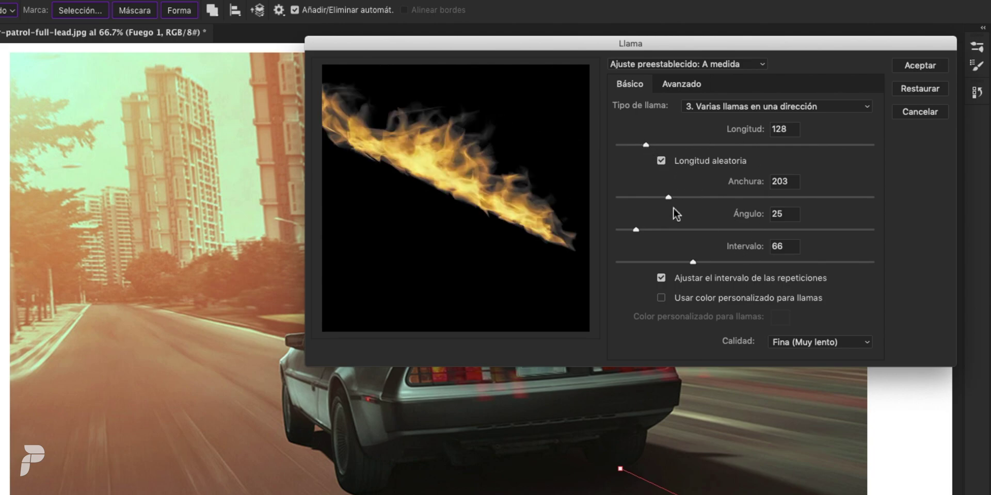
left_click(862, 343)
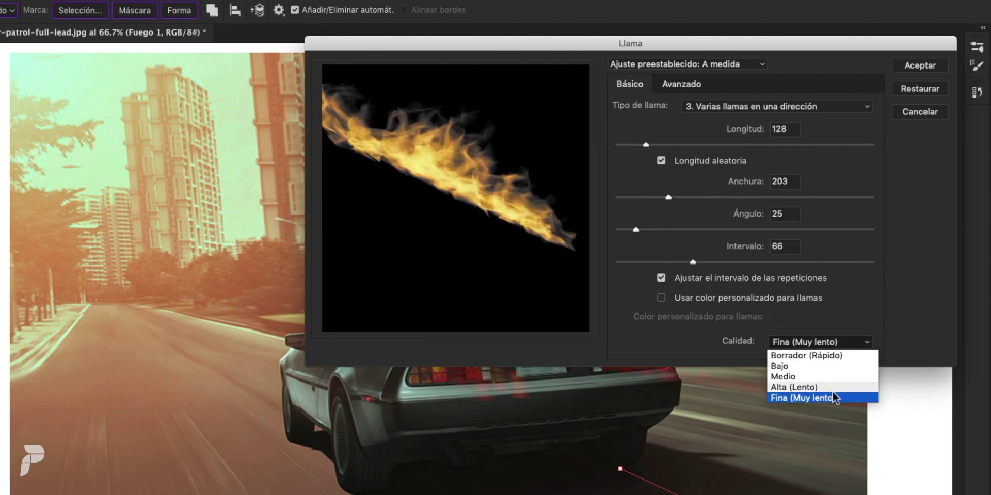
left_click(834, 400)
left_click(681, 84)
mouse_move(709, 121)
left_mouse_down()
mouse_move(723, 120)
mouse_move(710, 121)
left_mouse_up()
mouse_move(676, 153)
left_mouse_down()
mouse_move(691, 153)
mouse_move(664, 154)
mouse_move(694, 153)
left_mouse_up()
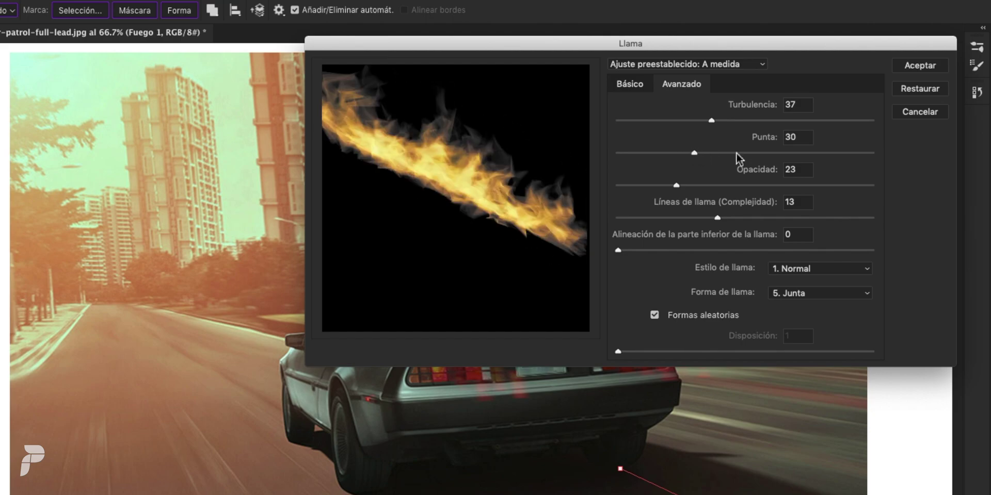
Step: Compare the Violento and Plano flame styles, keeping 1. Normal
left_click(857, 272)
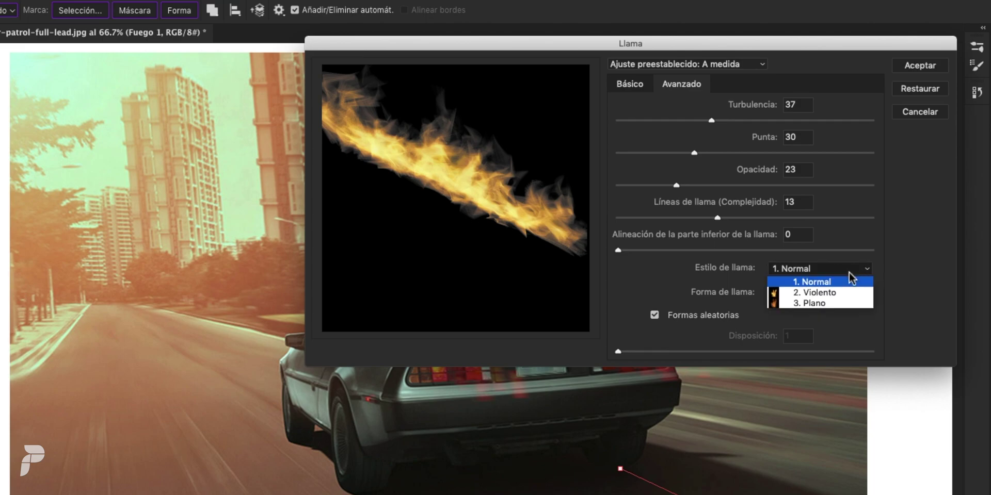
left_click(841, 292)
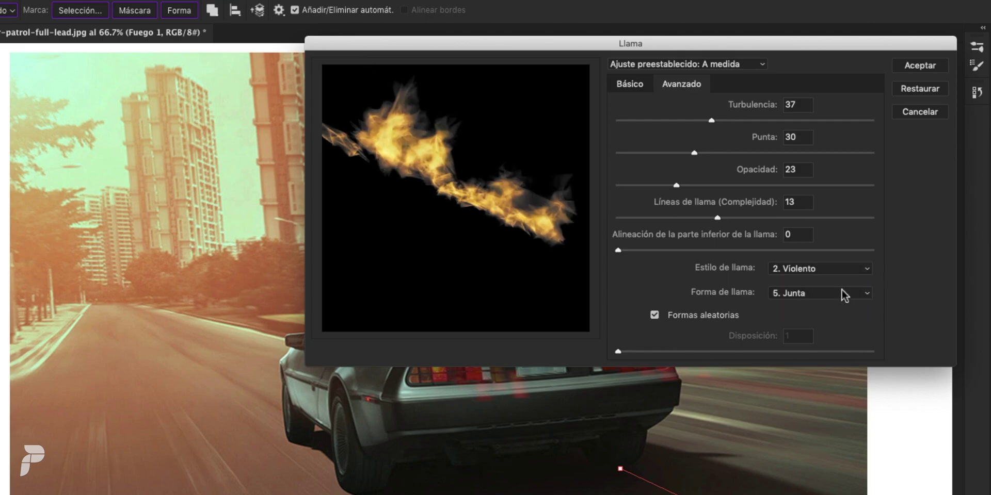
left_click(847, 272)
left_click(831, 302)
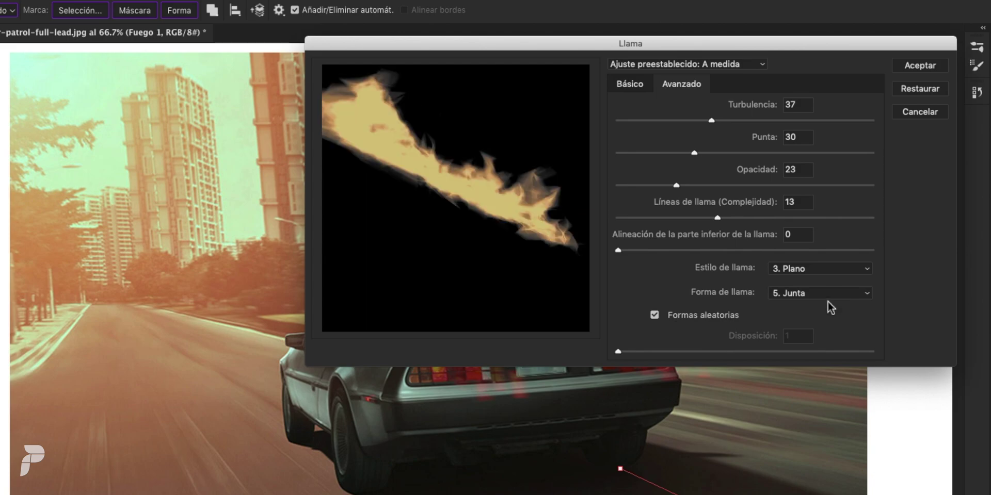
left_click(838, 267)
left_click(825, 282)
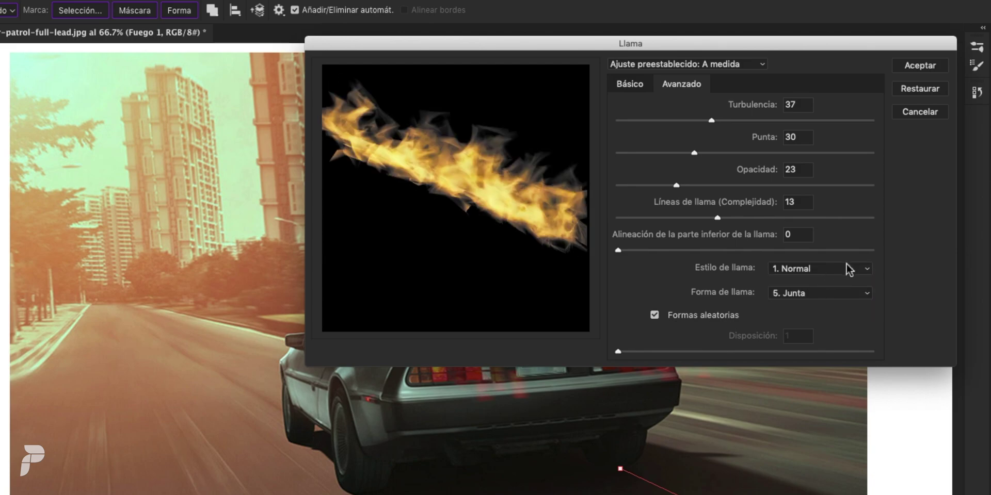
Step: Compare flame shapes, keep 5. Junta, and render the flame along the path
left_click(846, 295)
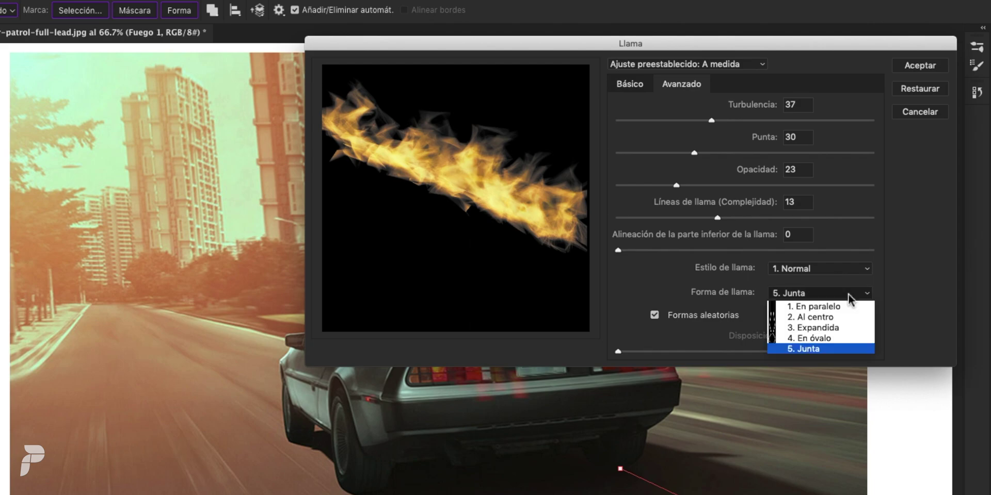
left_click(839, 307)
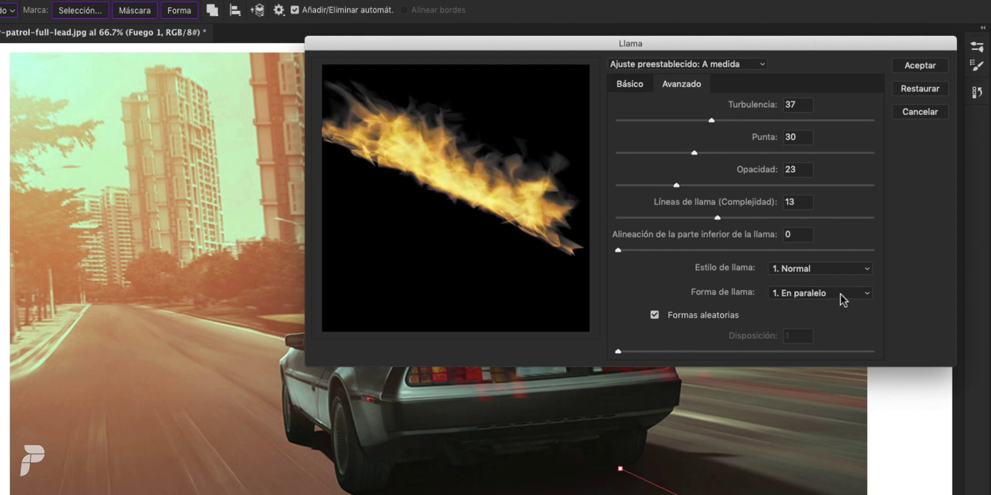
left_click(840, 294)
left_click(832, 315)
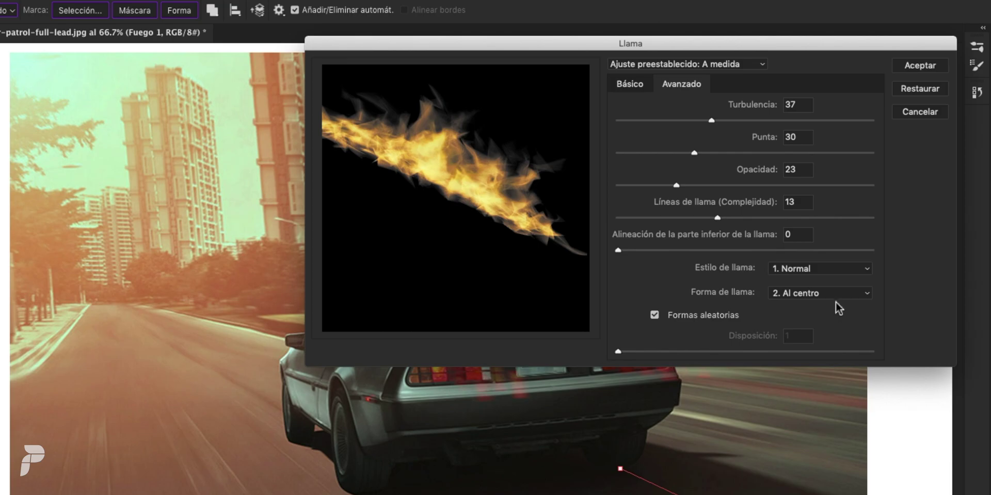
left_click(840, 294)
left_click(818, 348)
left_click(919, 66)
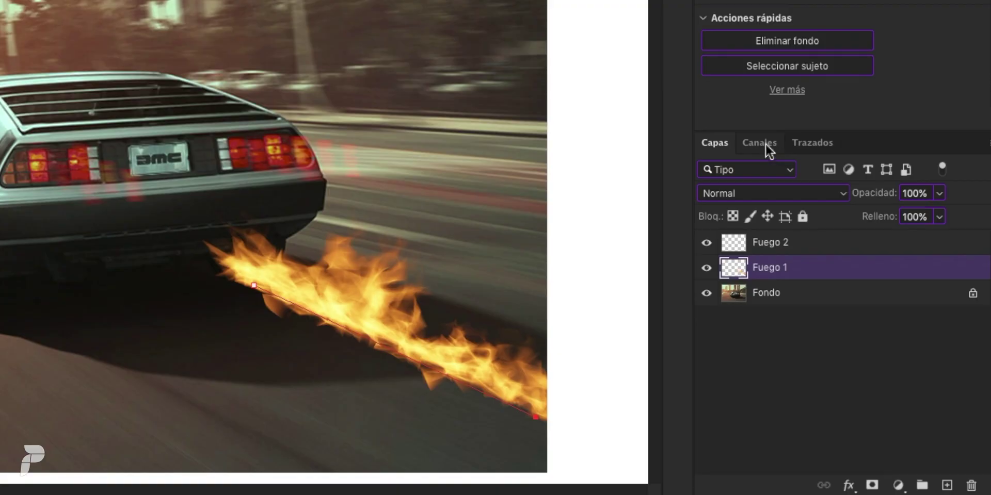
Step: Deselect the Trazado de trabajo in the Trazados panel and return to the Capas panel
left_click(810, 144)
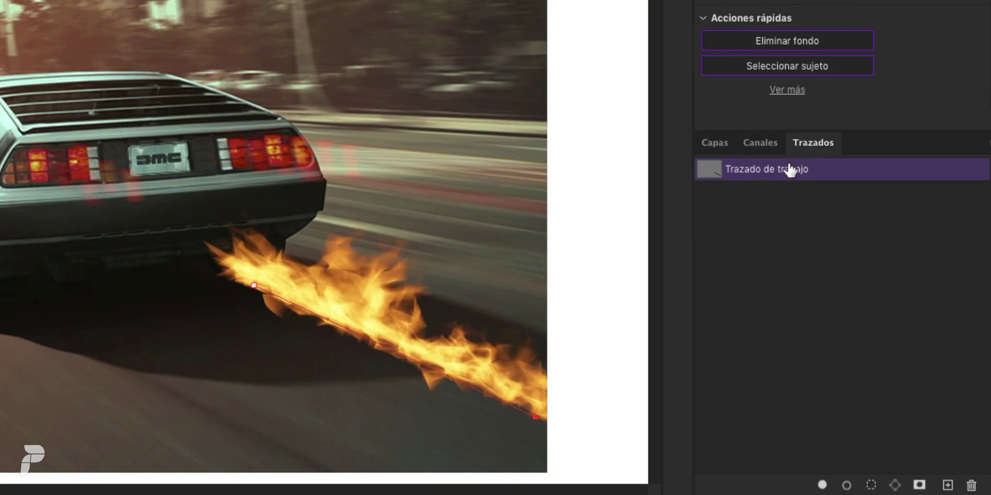
left_click(734, 197)
left_click(719, 146)
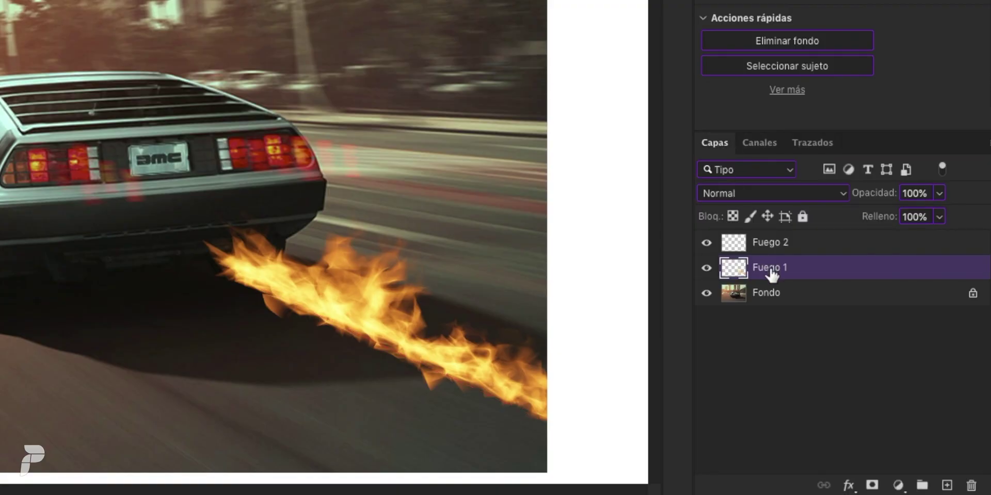
Step: Move the Fuego 1 flame under the rear bumper, rotate it about 7.5°, and duplicate it
key("v")
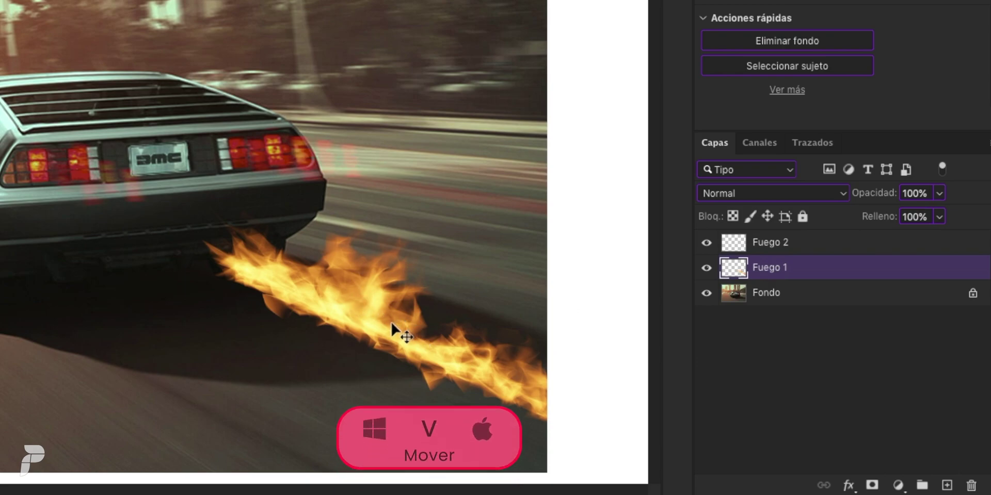
left_click_drag(404, 331, 430, 359)
key("ctrl+t")
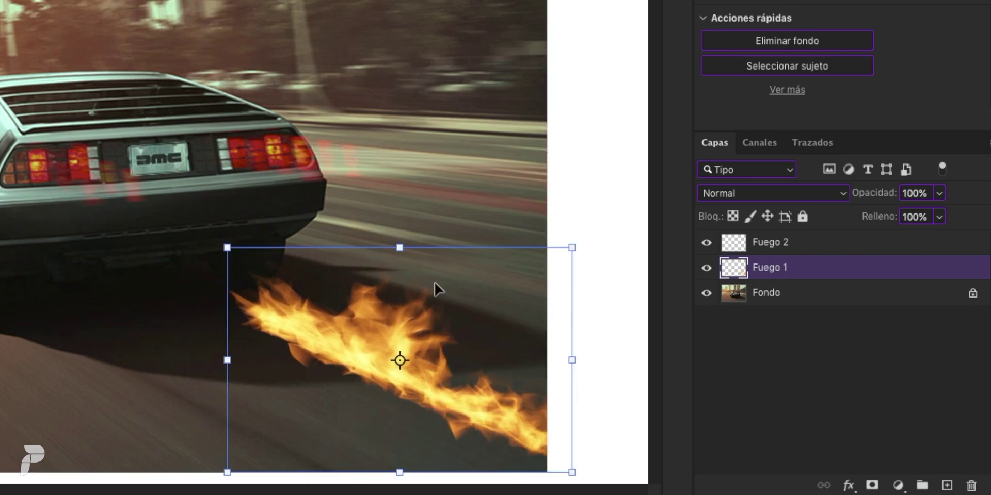
left_click_drag(509, 214, 518, 221)
left_click_drag(371, 303, 352, 308)
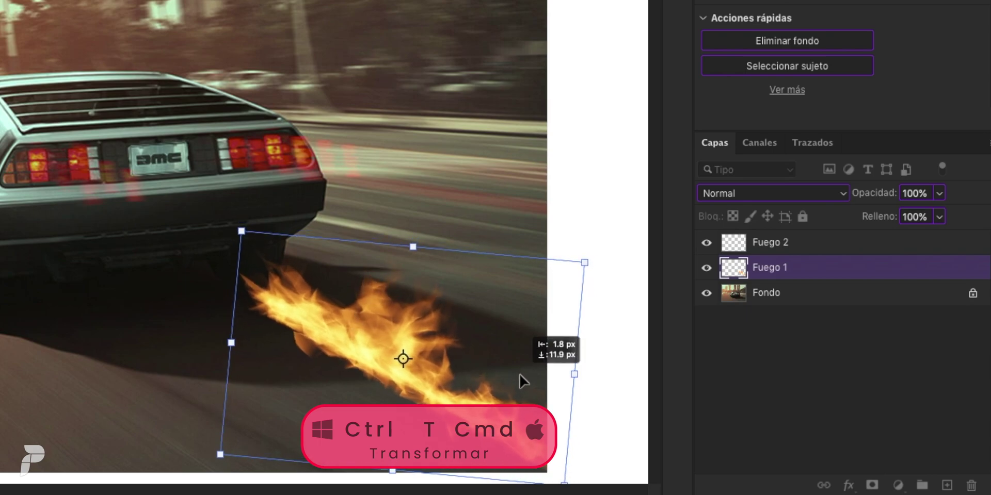
left_click_drag(519, 374, 461, 201)
left_click_drag(345, 312, 351, 323)
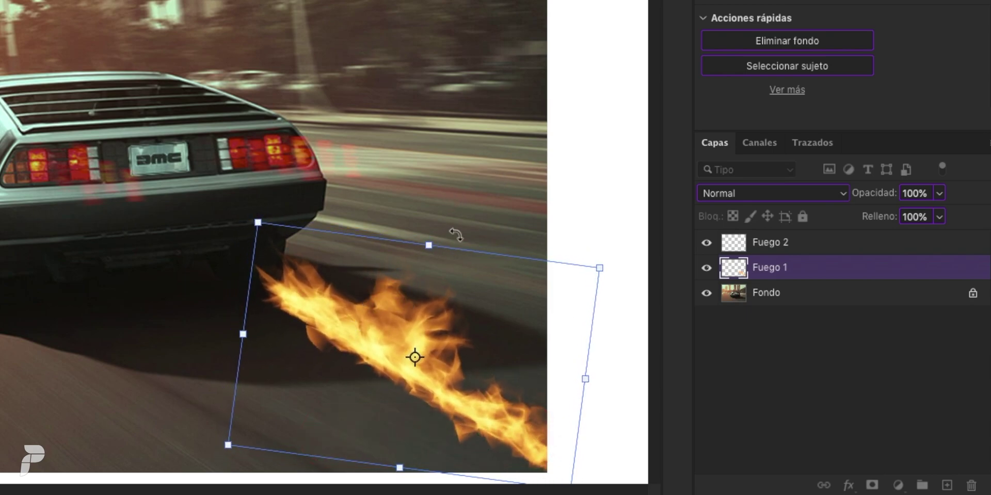
key("Return")
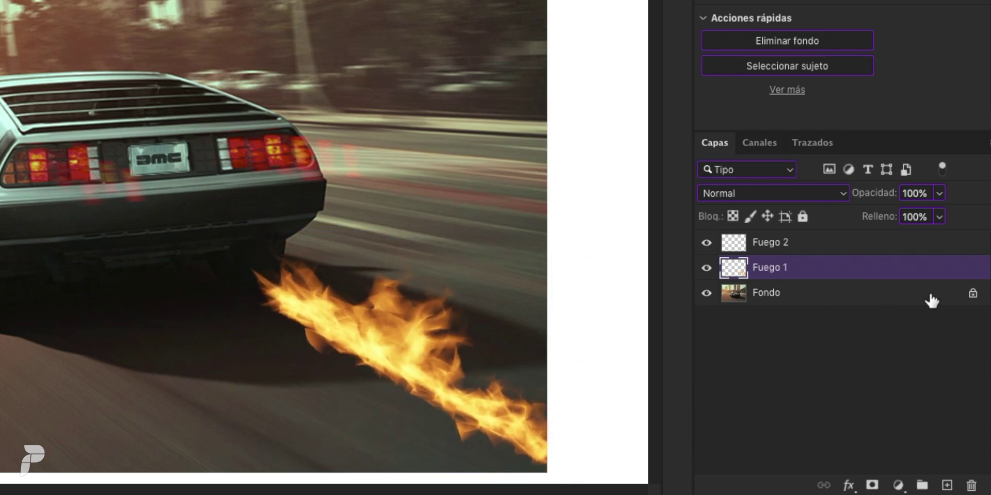
key("ctrl+j")
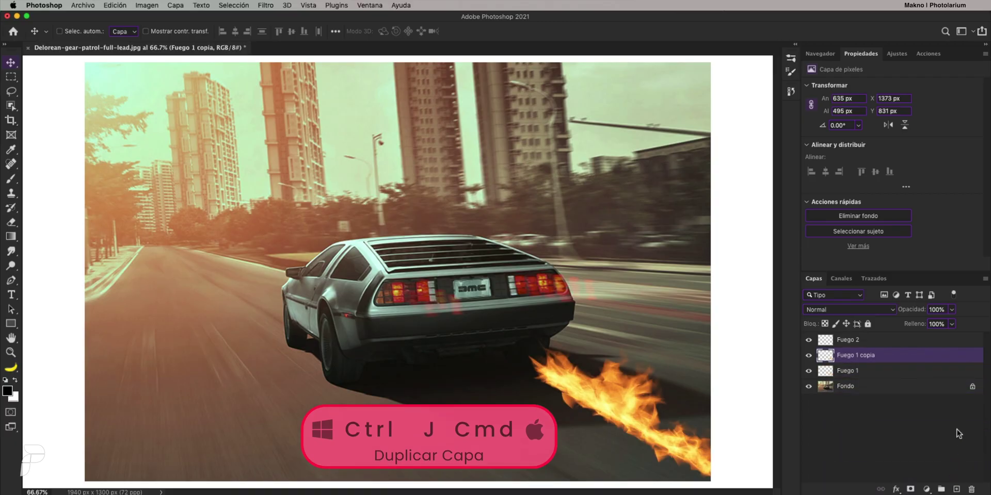
Step: Place Fuego 1 copia below Fuego 1 and give it a Gaussian blur of about 34.6 px
left_click_drag(854, 355, 857, 378)
left_click(266, 5)
mouse_move(345, 165)
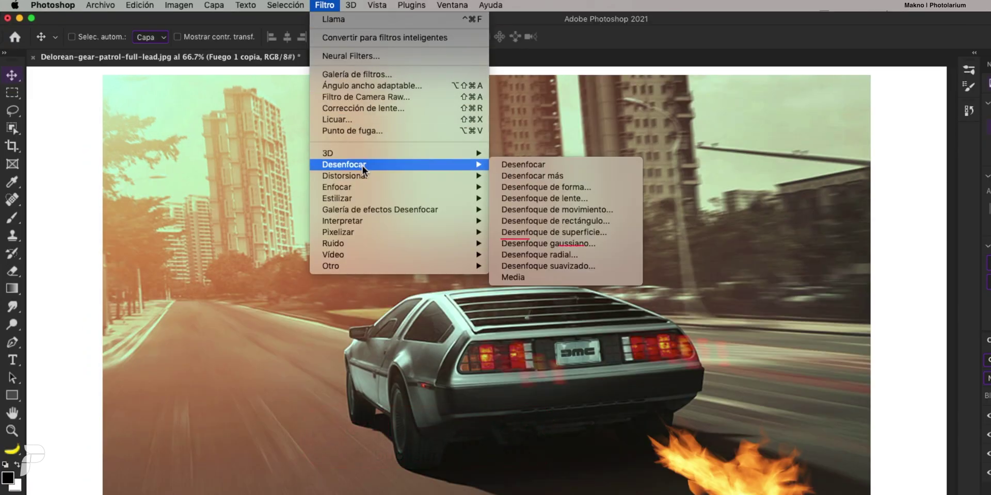
left_click(565, 243)
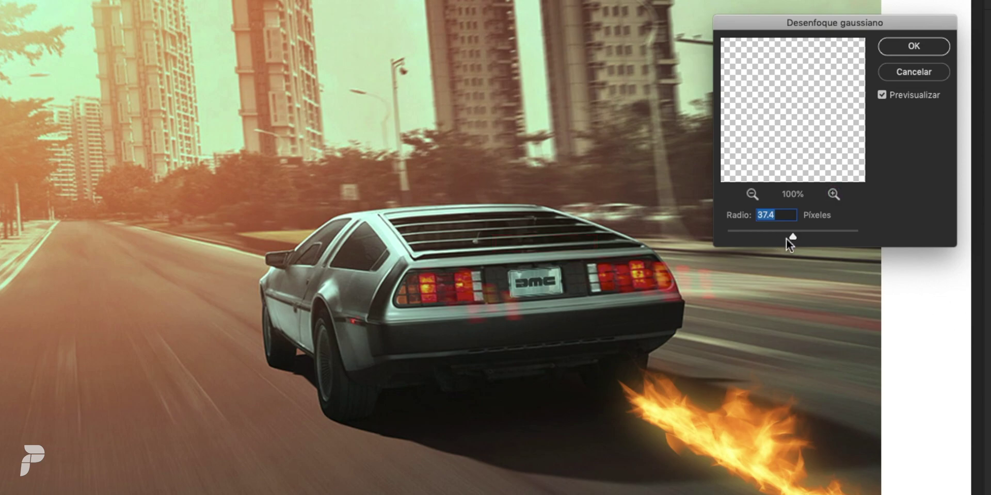
left_click_drag(787, 238, 789, 239)
left_click(916, 47)
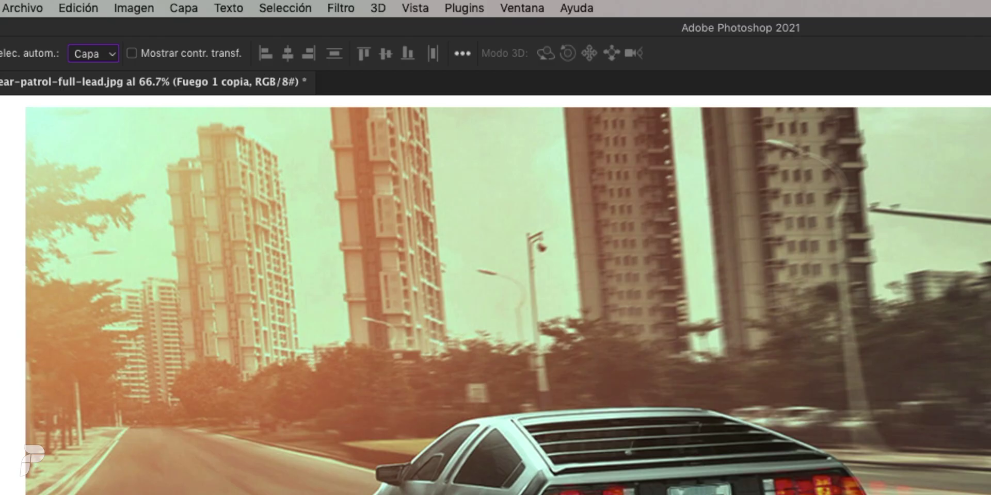
left_click(844, 358)
left_click(342, 10)
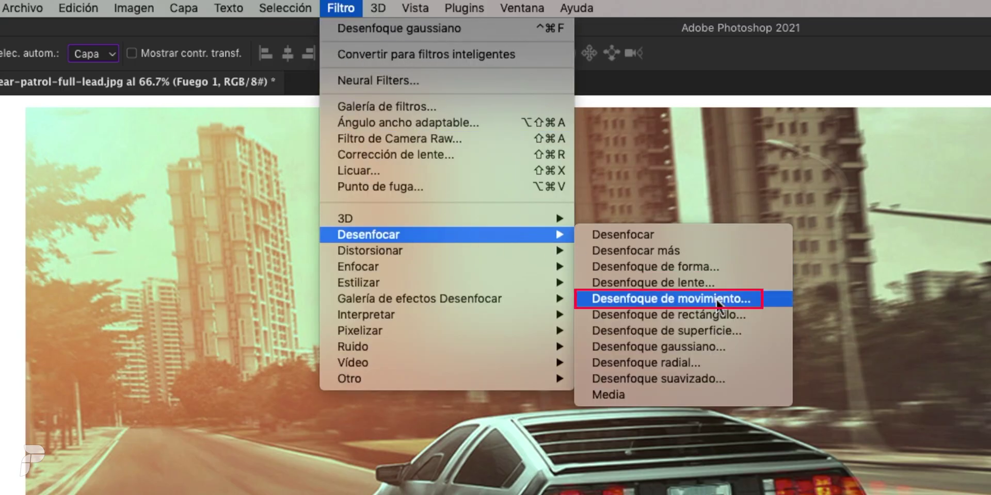
Step: Apply a motion blur (angle -25, distance 6) to the Fuego 1 flame
left_click(665, 296)
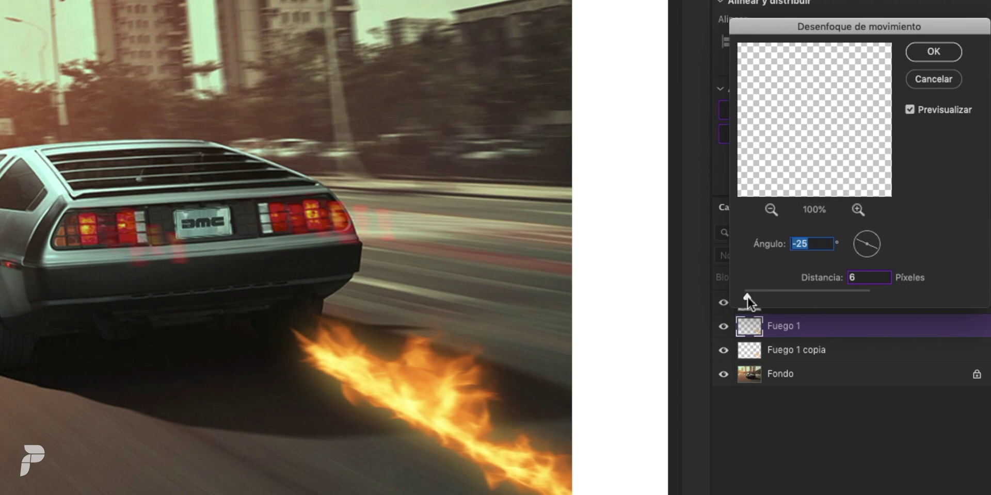
key("Return")
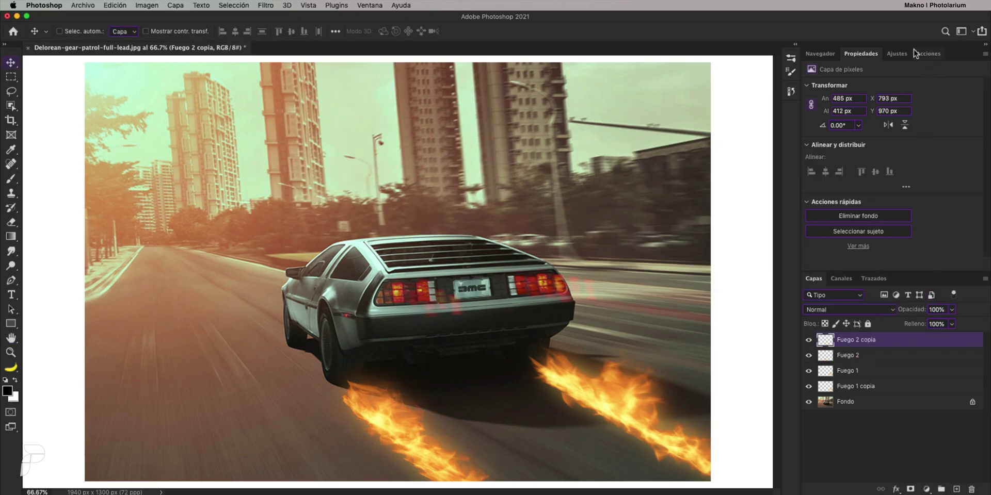
left_click(900, 56)
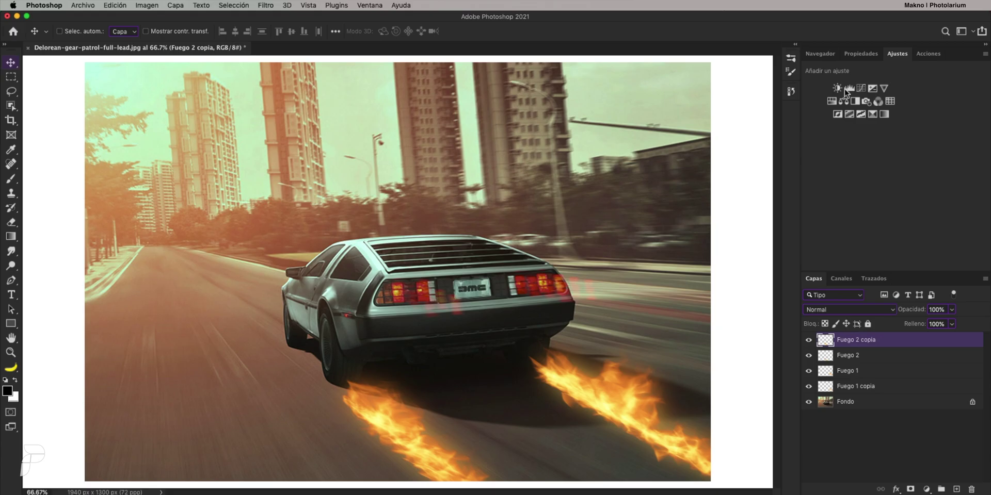
Step: Add a colorized Tono/saturación layer (hue 27, saturation 51, lightness +10) just above Fondo
left_click(832, 102)
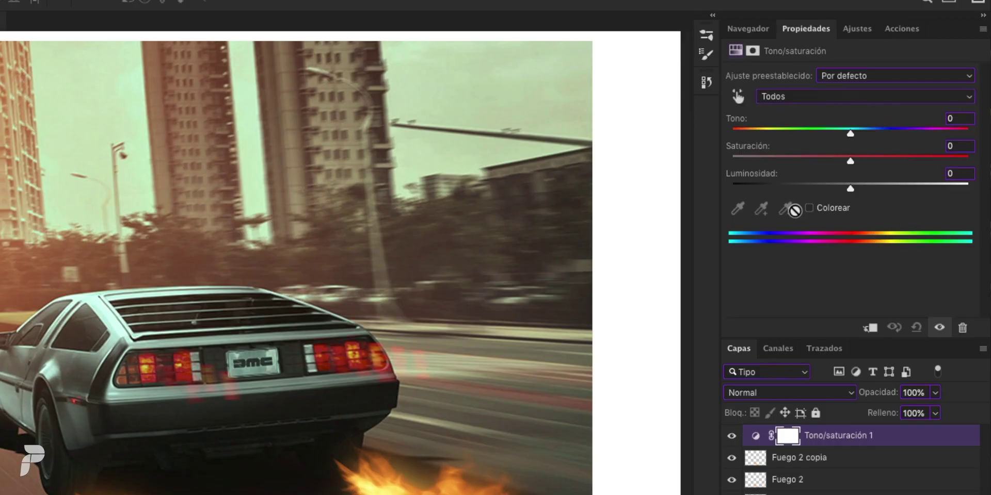
left_click(808, 208)
left_click_drag(743, 133, 739, 135)
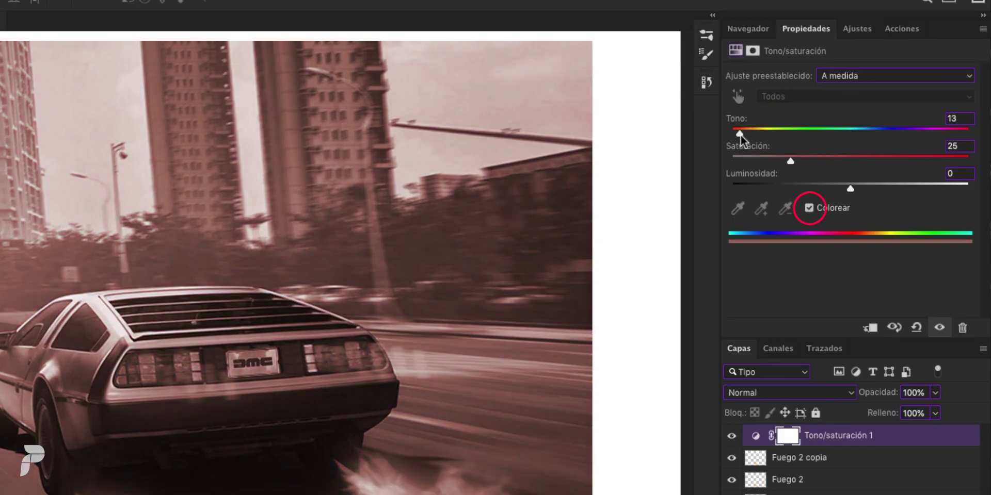
left_click_drag(851, 192, 862, 194)
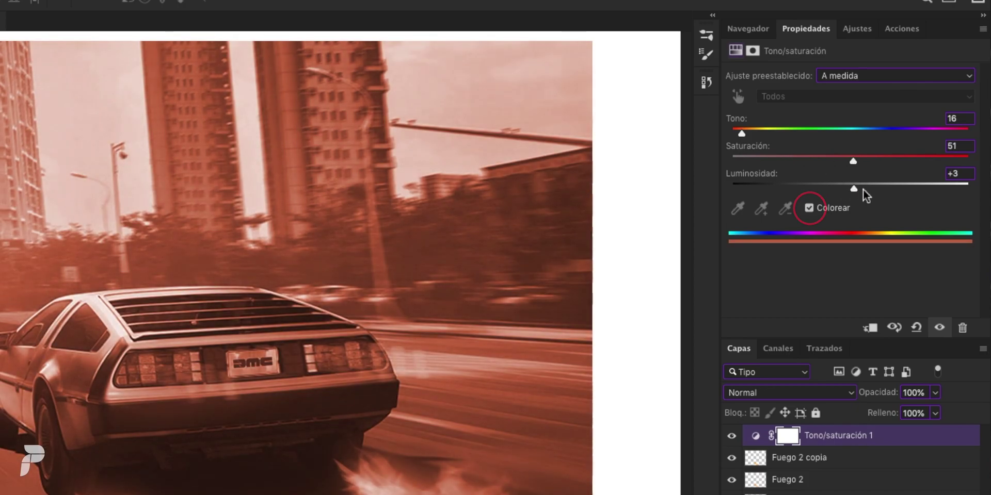
left_click_drag(741, 133, 750, 133)
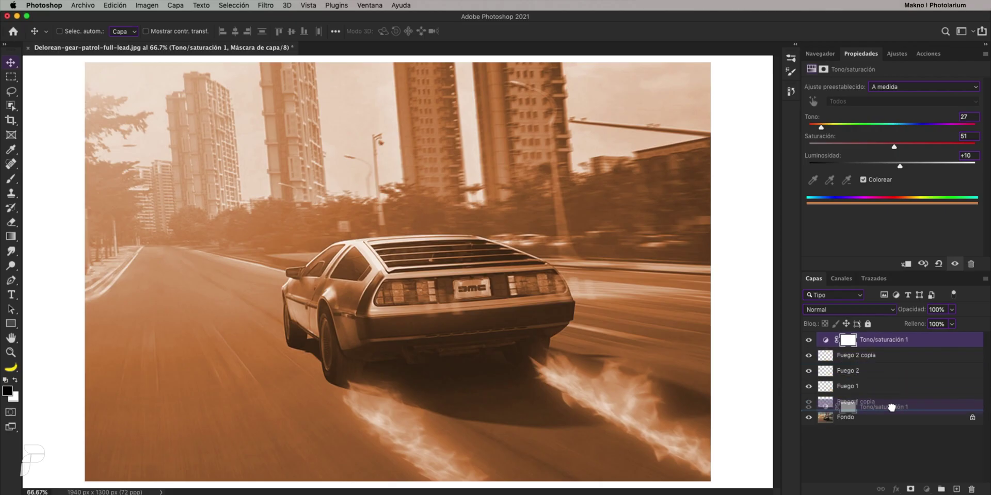
left_click_drag(878, 340, 859, 401)
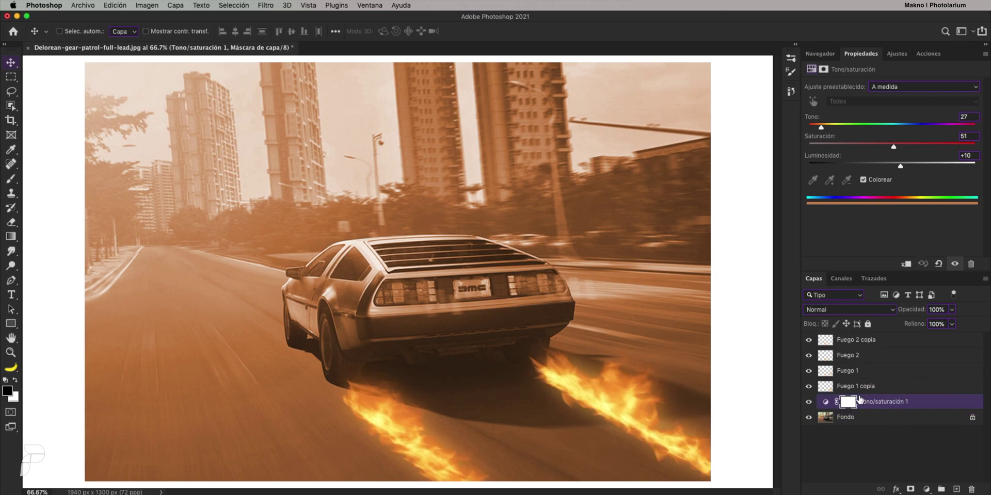
Step: Clip Tono/saturación 1 to Fondo and invert its layer mask
left_click(906, 265)
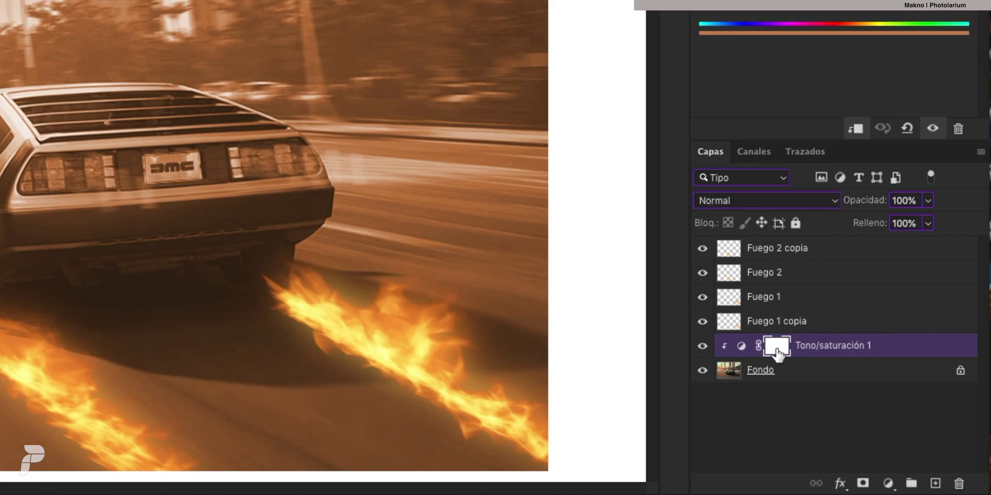
left_click(860, 402)
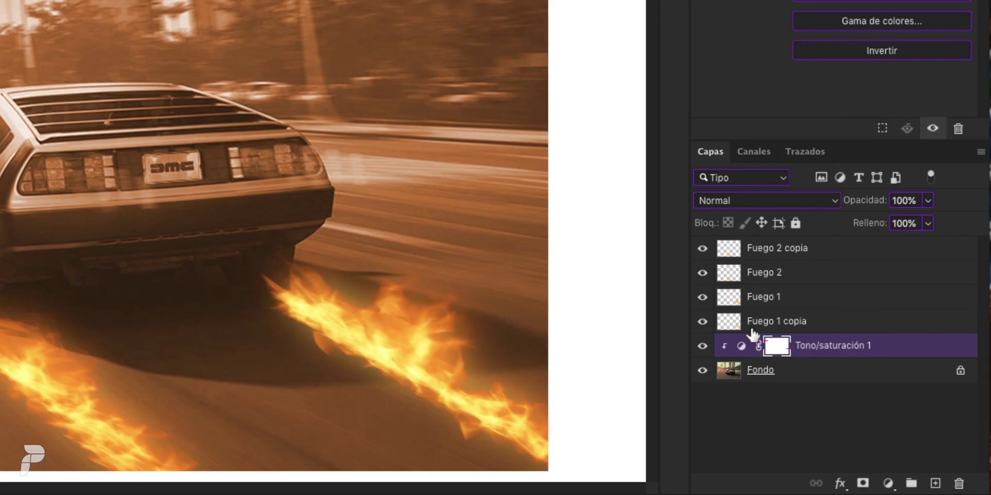
key("ctrl+i")
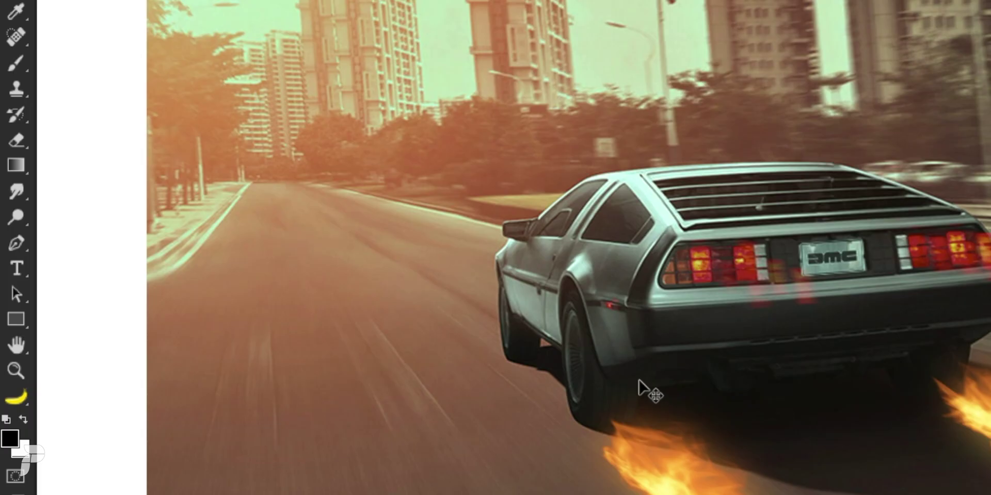
Step: Select the Brush tool with white as the foreground colour for painting the mask
key("b")
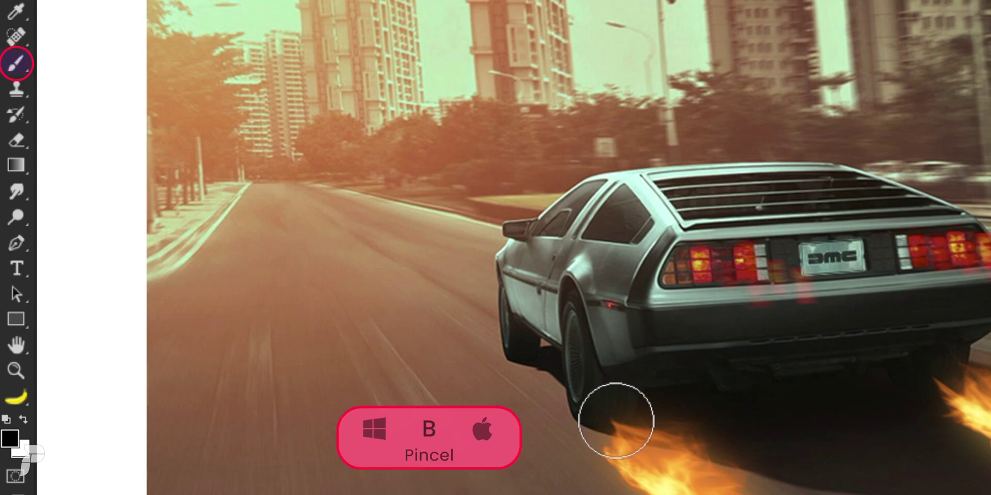
key("x")
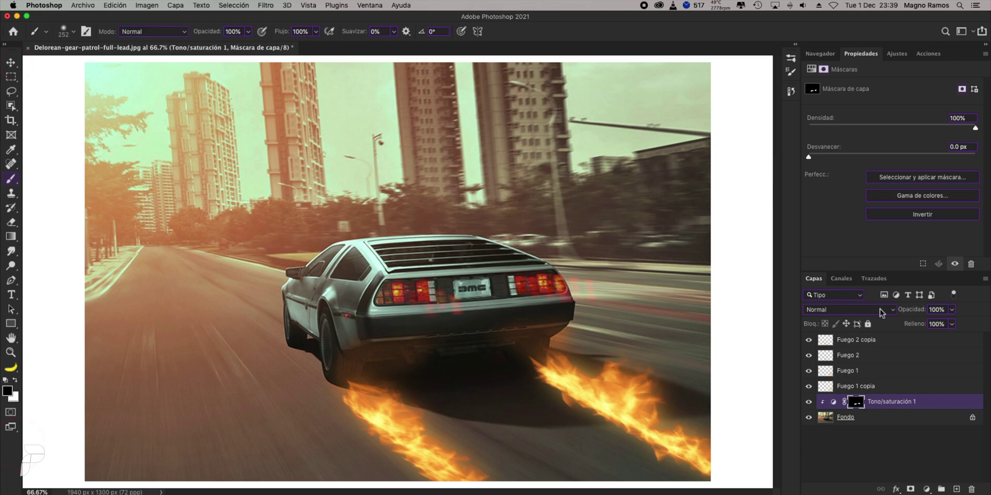
left_click(842, 306)
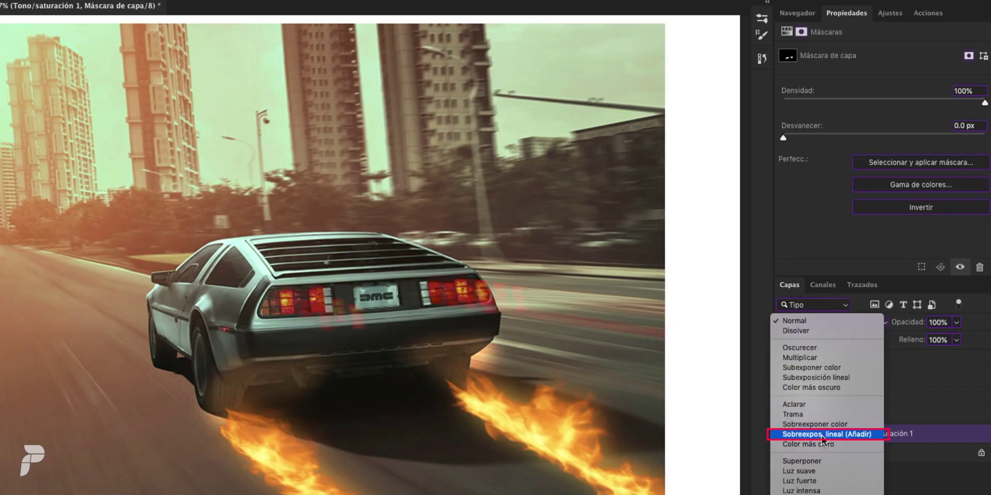
Step: Blend the tint layer as Sobreexpos. lineal (Añadir) at 66% fill, with Capa subyacente split to 35
left_click(826, 434)
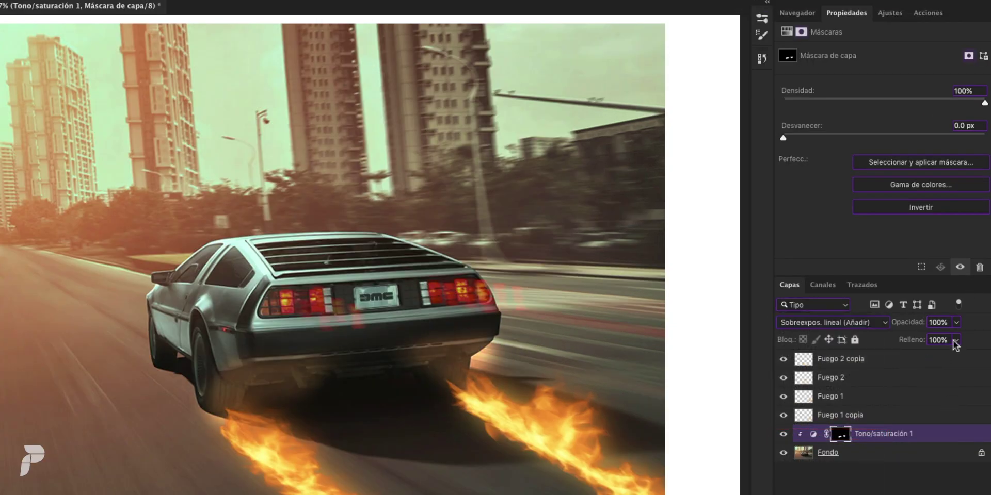
left_click_drag(940, 358, 936, 354)
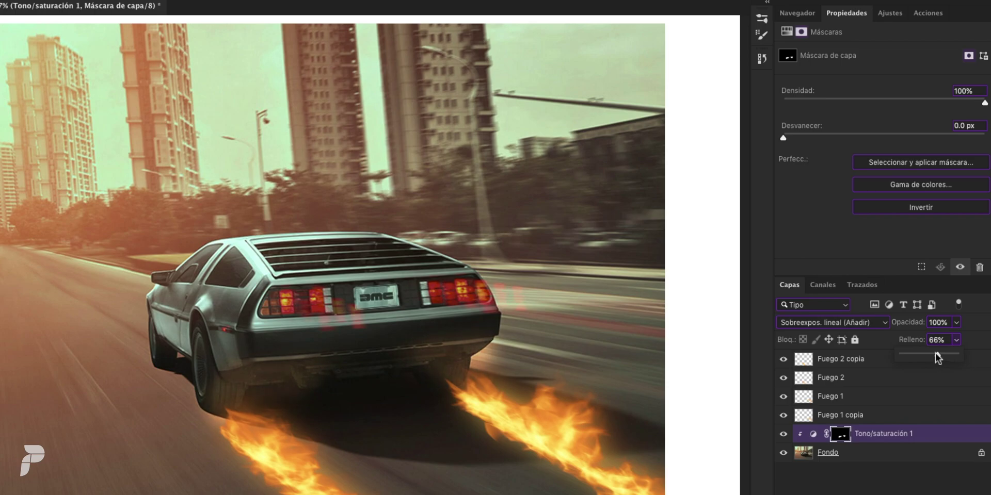
double_click(929, 434)
left_click_drag(766, 258, 670, 257)
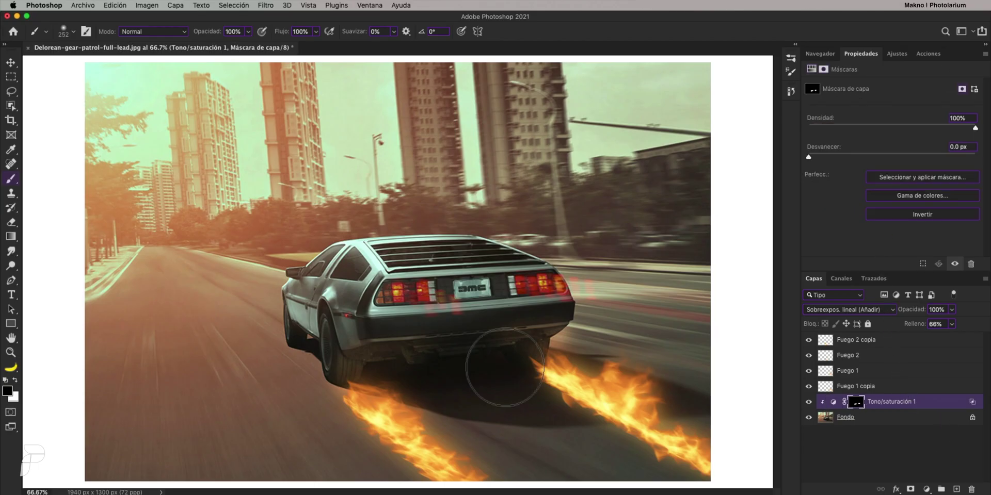
Step: Reduce the brush size from 252 to 93 for painting the tint mask
left_click_drag(516, 320, 533, 313)
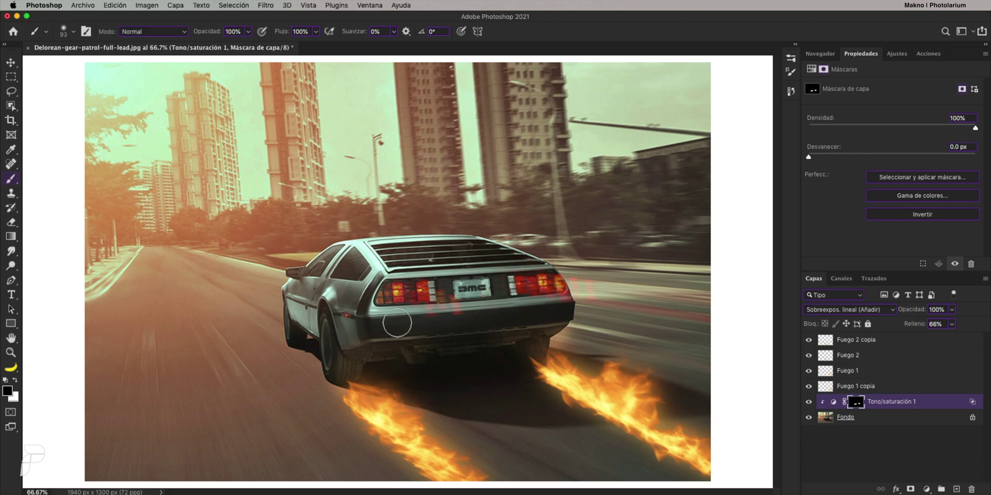